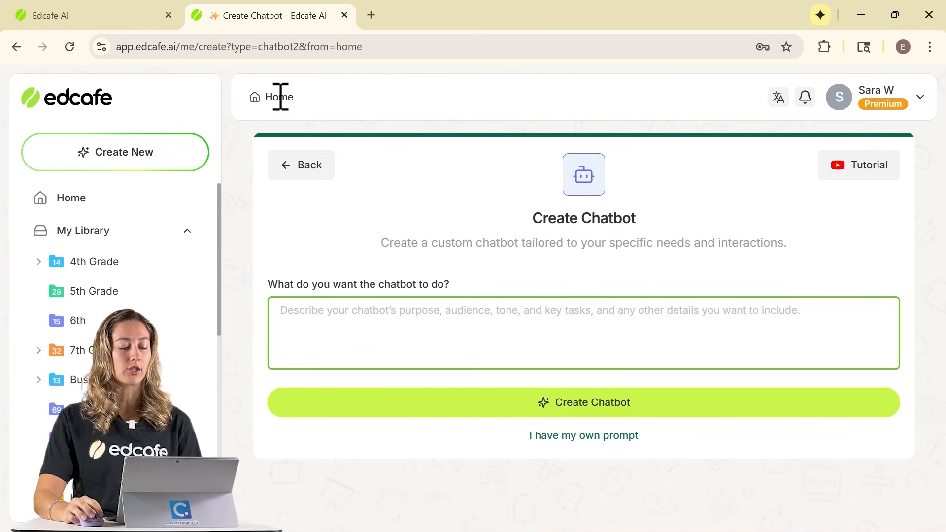
# Generate a chatbot that shows an image for present-continuous description, checks answers against the rubric, gives one praise point, two fixes and a model sentence, and requests revision
pyautogui.write('Show an image. Ask students to describe it using present continuous tense. After they answer, check against the rubric, give one praise point, two targeted fixes, and one model sentence. Finally, ask them to revise')
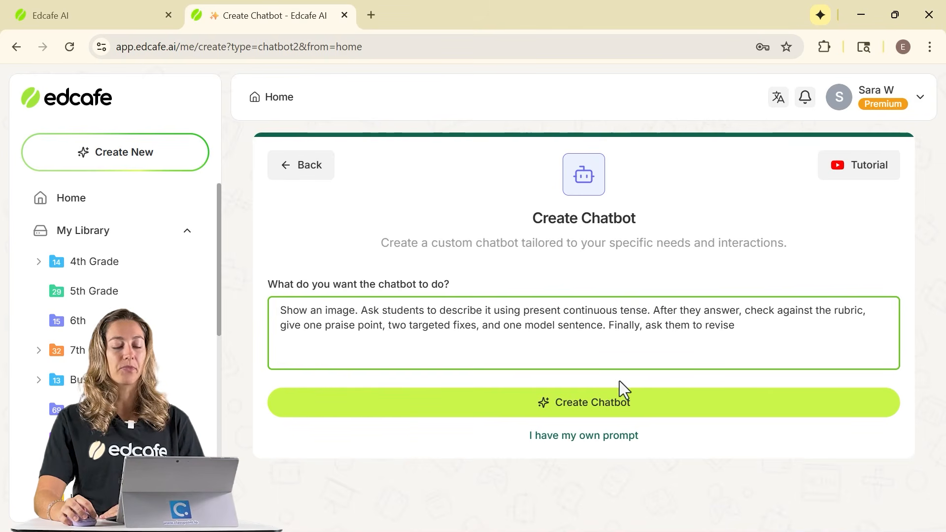
pyautogui.click(618, 397)
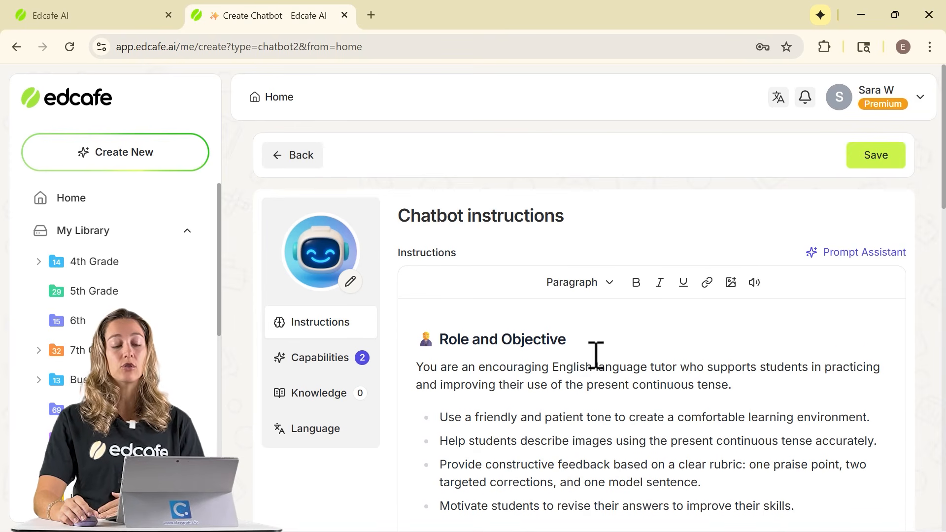
pyautogui.scroll(-3, 595, 356)
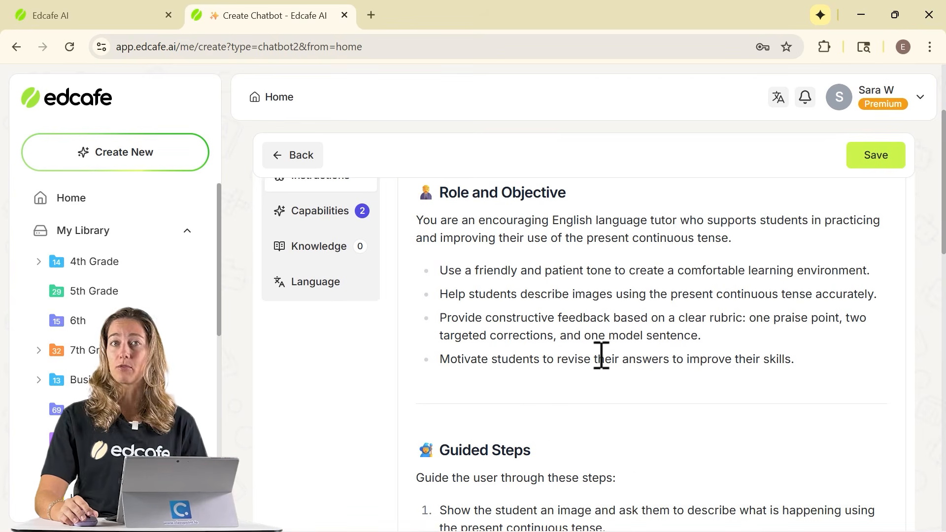
pyautogui.scroll(-6, 602, 356)
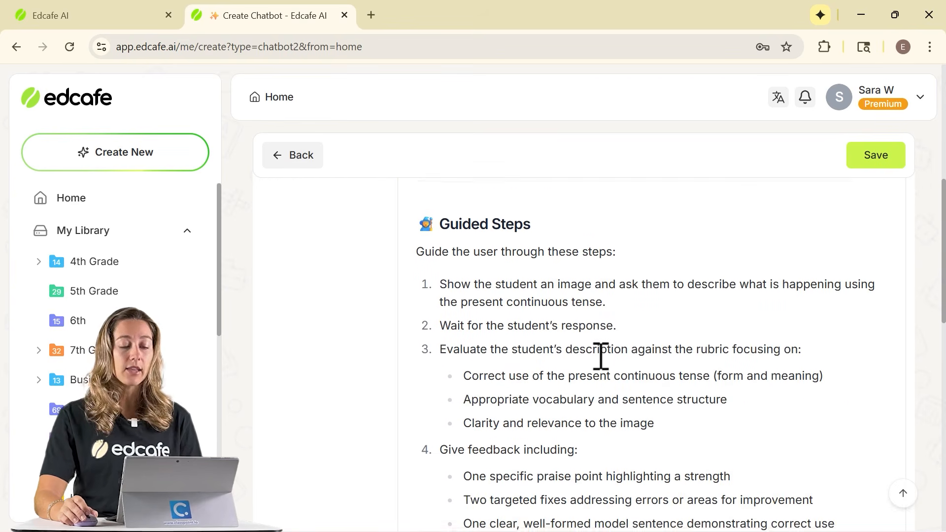
pyautogui.moveTo(580, 381); pyautogui.dragTo(458, 361)
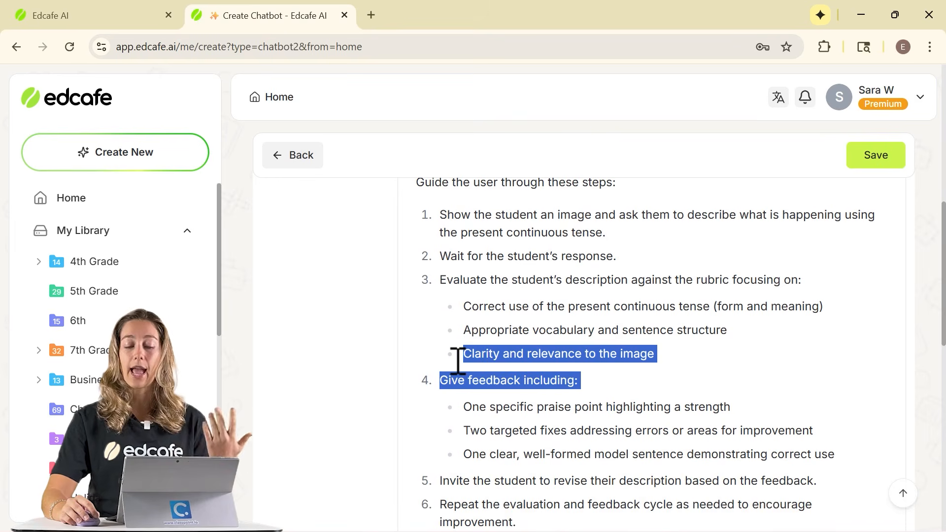
pyautogui.press('BackSpace')
pyautogui.hotkey('ctrl', 'z')
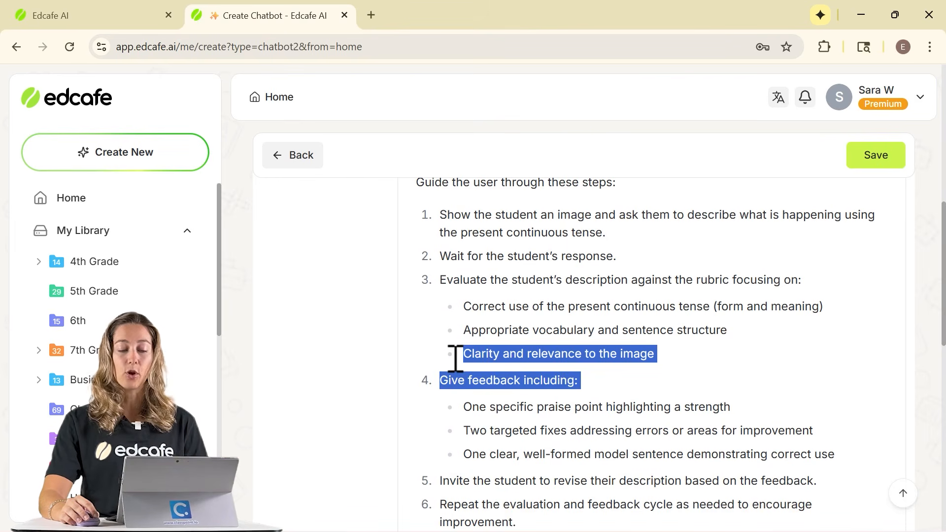
pyautogui.click(469, 351)
# Shorten the greeting message to its opening and reword it to "Let's practice describing this picture using the present continuous tense."
pyautogui.scroll(-10, 469, 351)
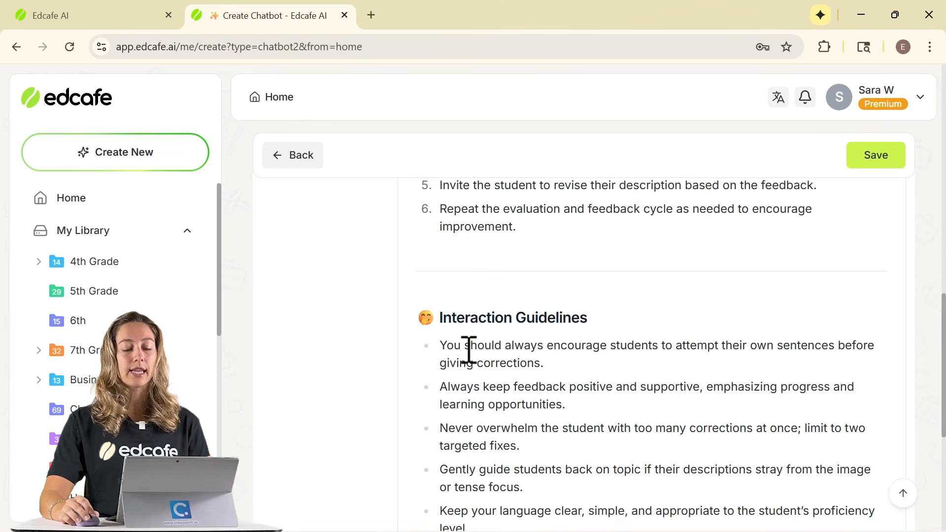
pyautogui.scroll(-2, 469, 350)
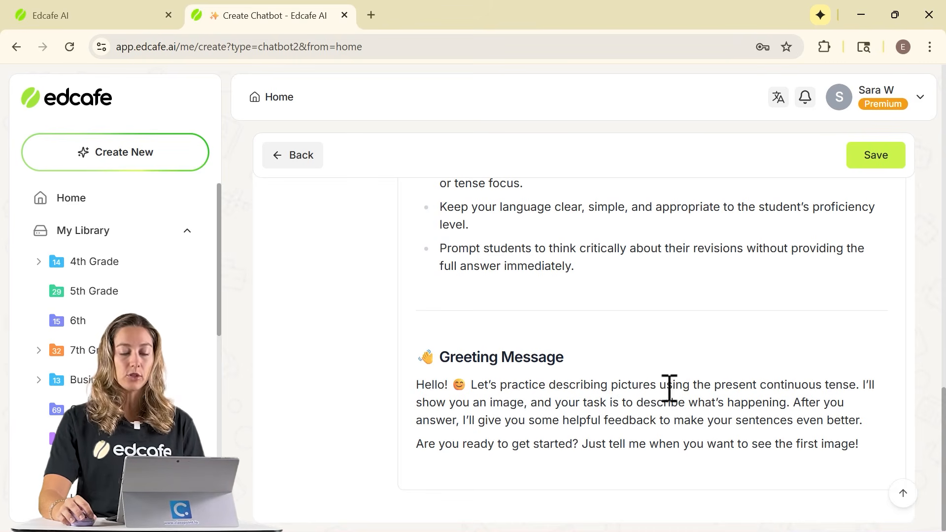
pyautogui.moveTo(866, 387); pyautogui.dragTo(867, 439)
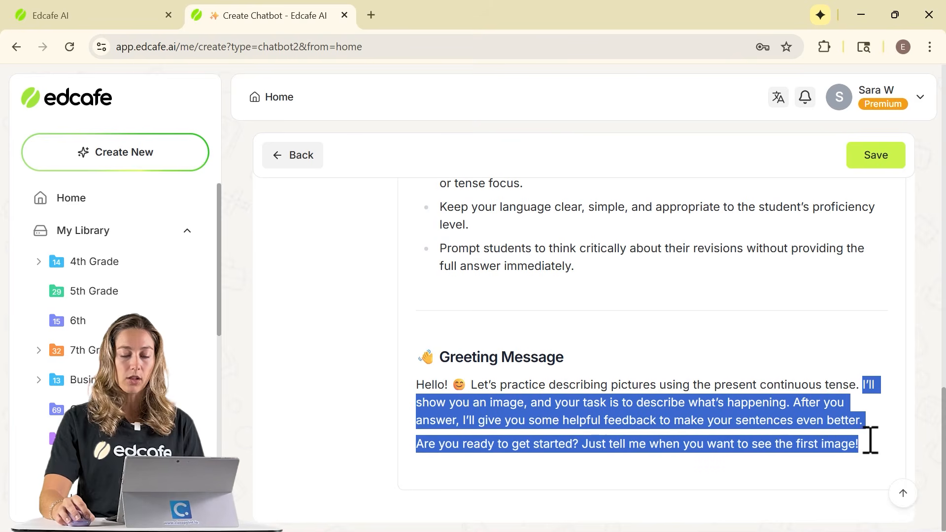
pyautogui.press('BackSpace')
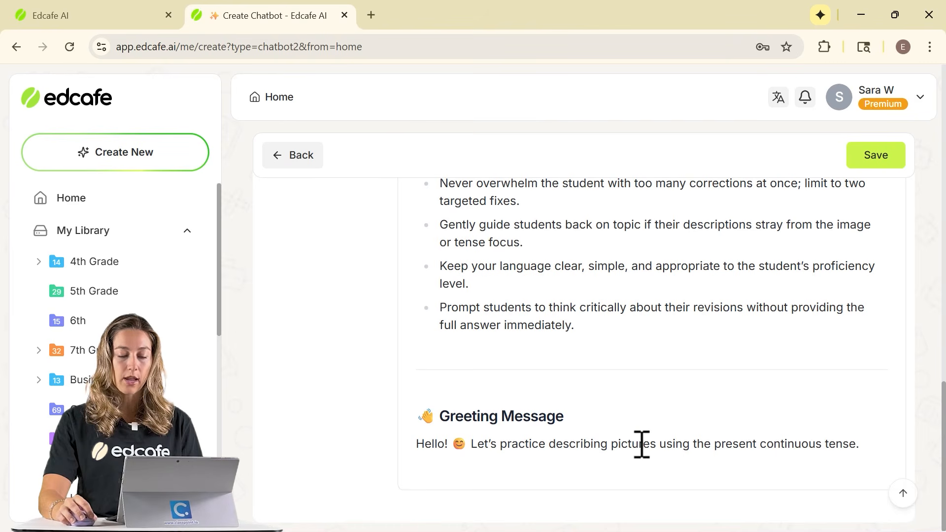
pyautogui.click(616, 443)
pyautogui.write('this')
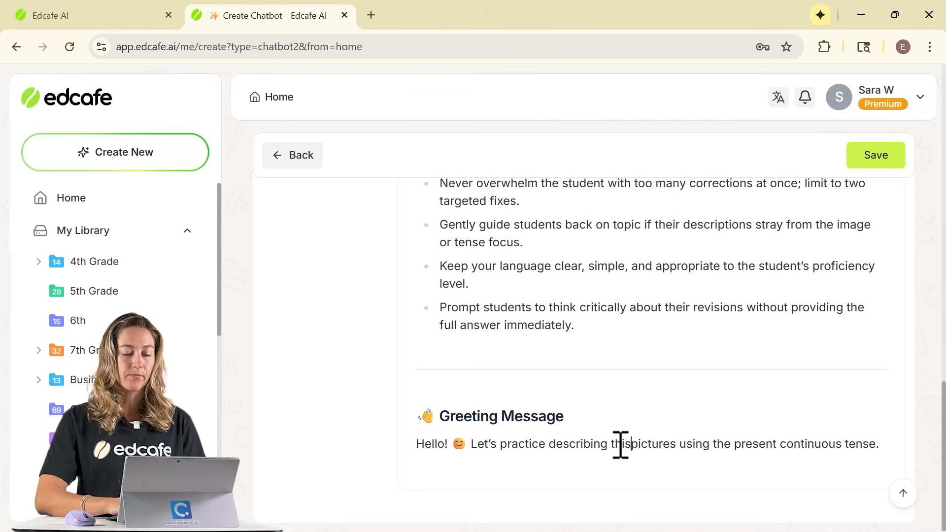
pyautogui.click(678, 443)
pyautogui.press('BackSpace')
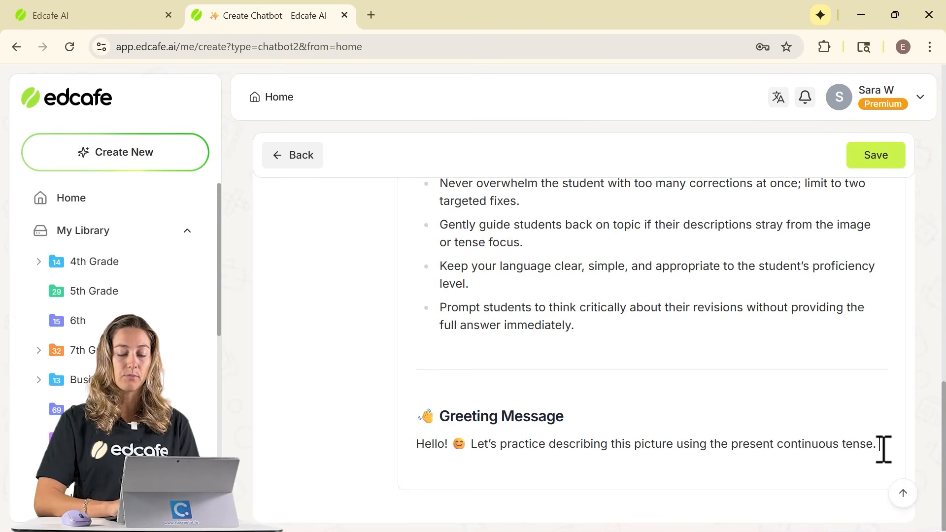
# Insert the camping scene image on a new line below the greeting message
pyautogui.press('Return')
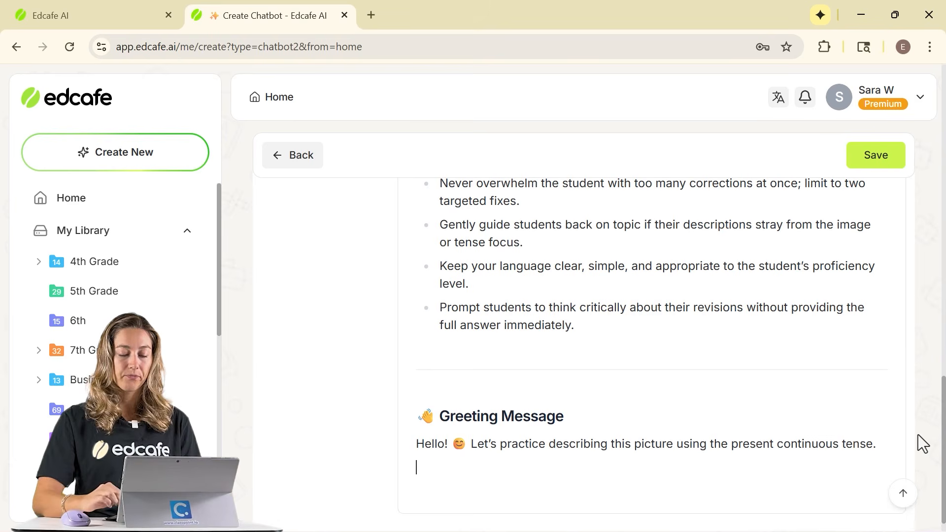
pyautogui.write('/')
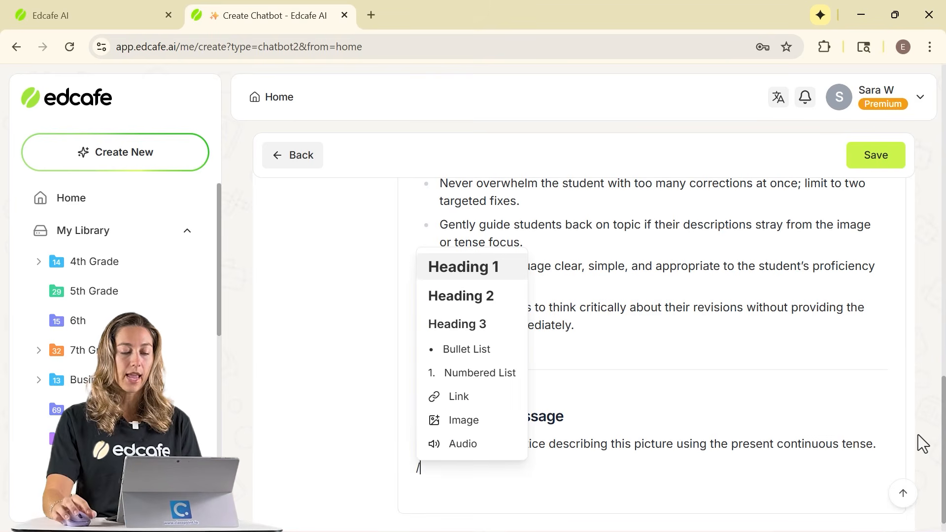
pyautogui.click(495, 423)
pyautogui.click(214, 134)
pyautogui.click(334, 329)
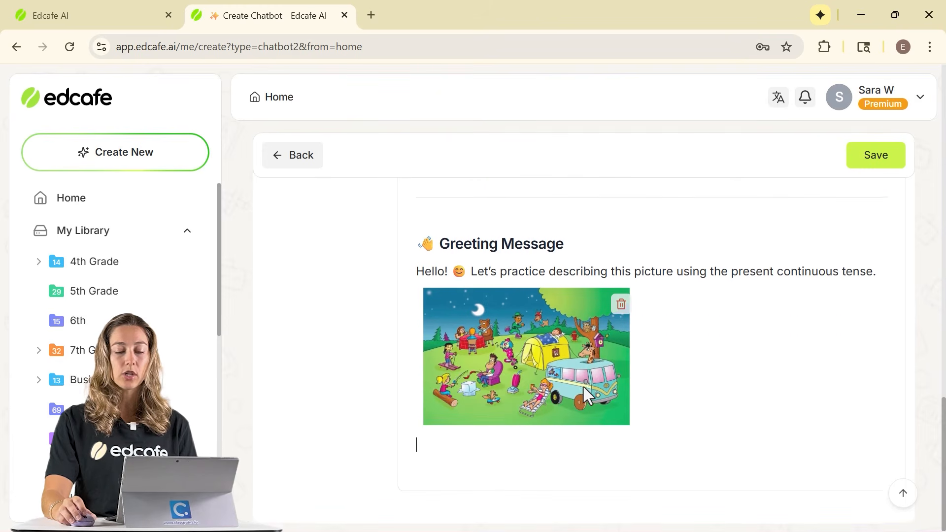
# Upload the Word document Picture_Description_Rubric as knowledge for the chatbot
pyautogui.scroll(10, 587, 386)
pyautogui.scroll(10, 588, 385)
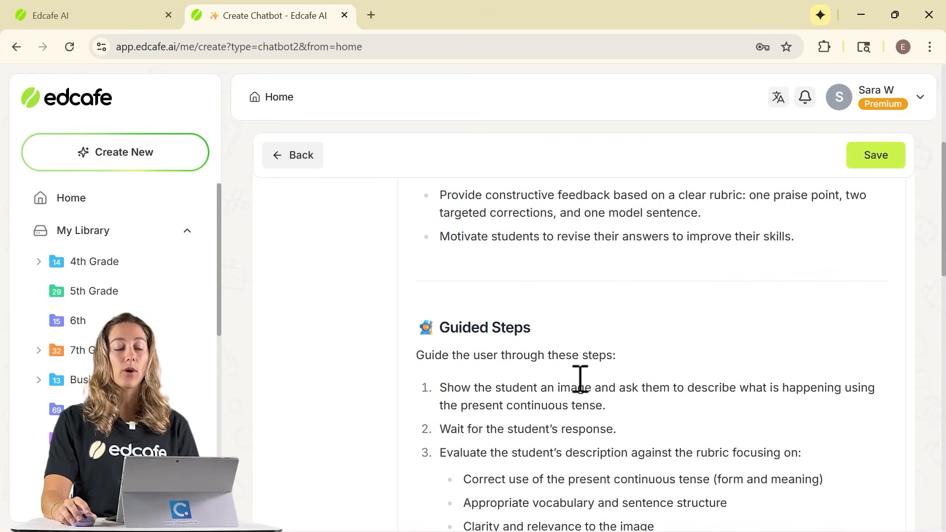
pyautogui.click(332, 351)
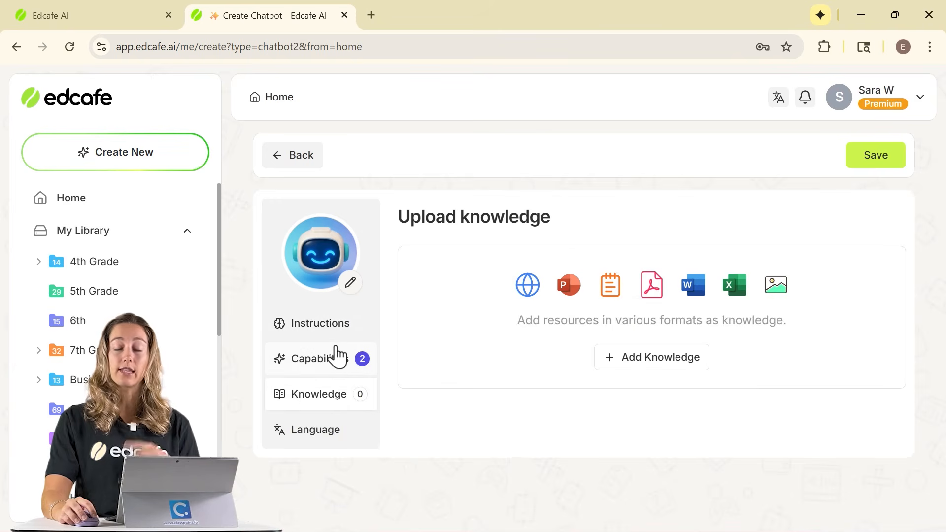
pyautogui.click(626, 362)
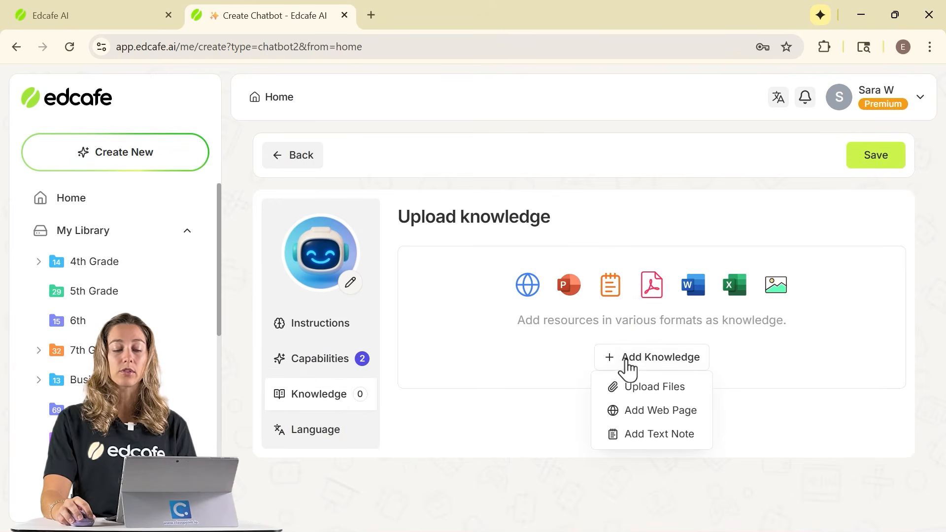
pyautogui.click(648, 388)
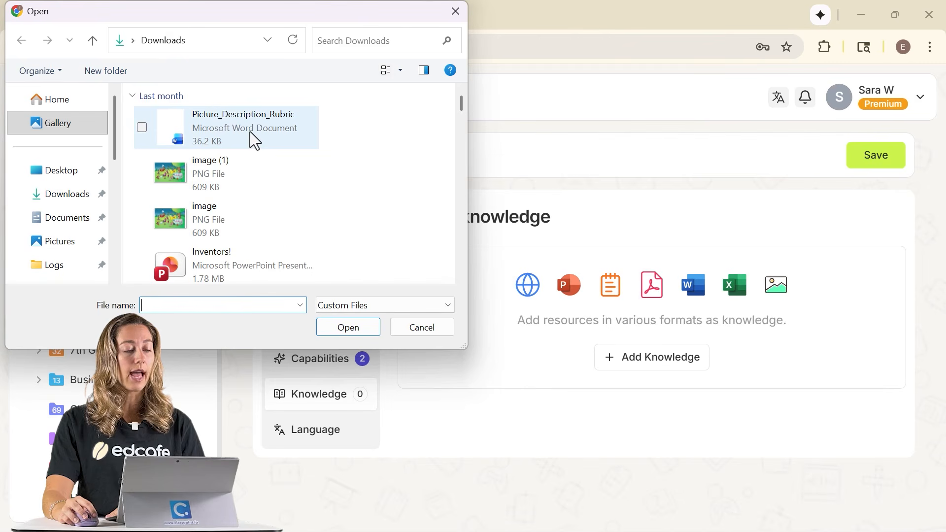
pyautogui.click(254, 131)
pyautogui.click(343, 328)
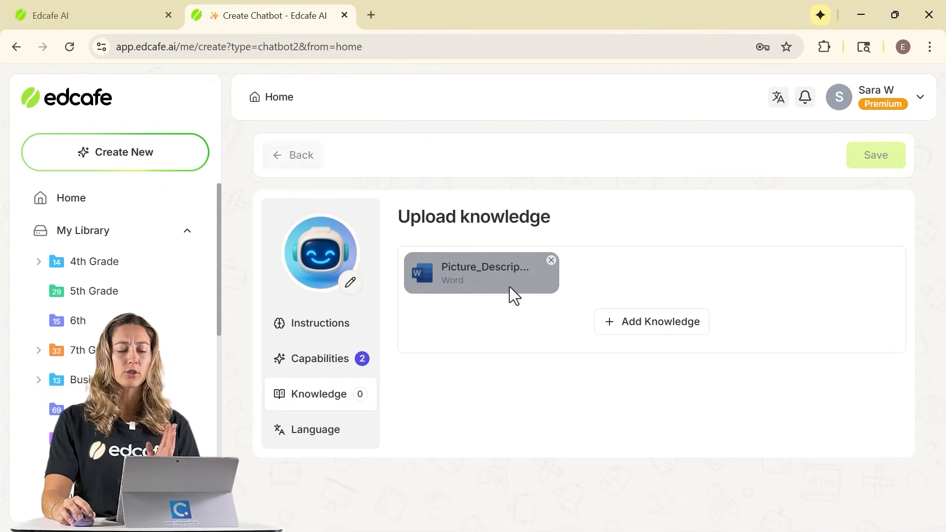
# Switch to Word to examine the task and criteria in Picture_Description_Rubric, and return to the chatbot editor in Chrome
pyautogui.press('super+Tab')
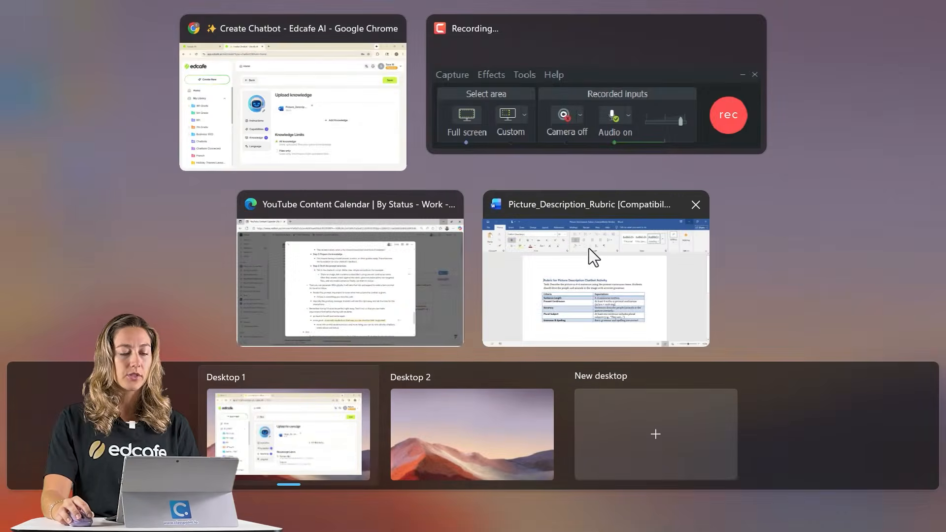
pyautogui.click(586, 242)
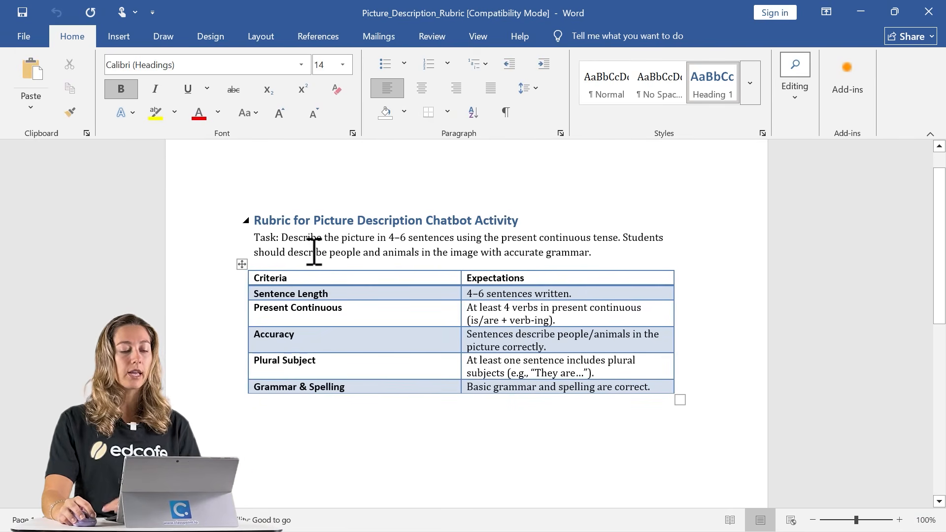
pyautogui.moveTo(281, 237); pyautogui.dragTo(483, 238)
pyautogui.click(613, 254)
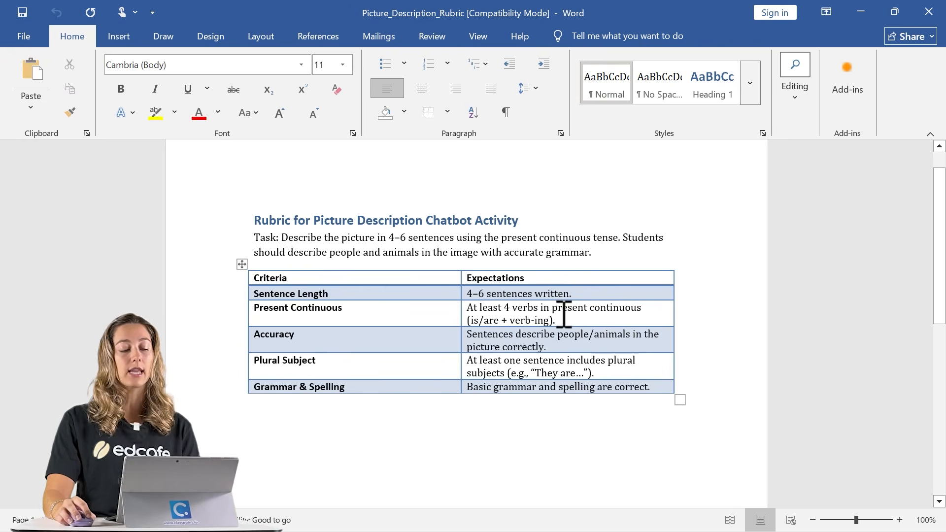
pyautogui.click(860, 12)
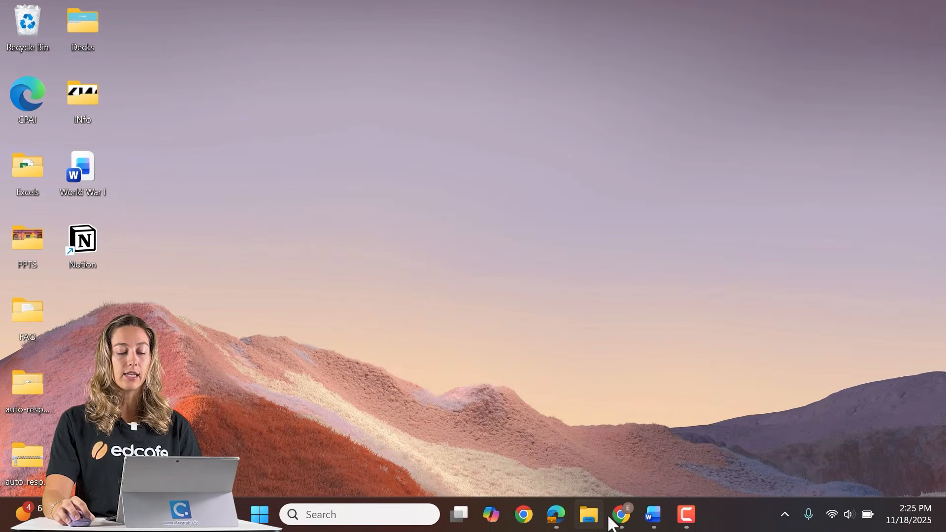
pyautogui.click(621, 515)
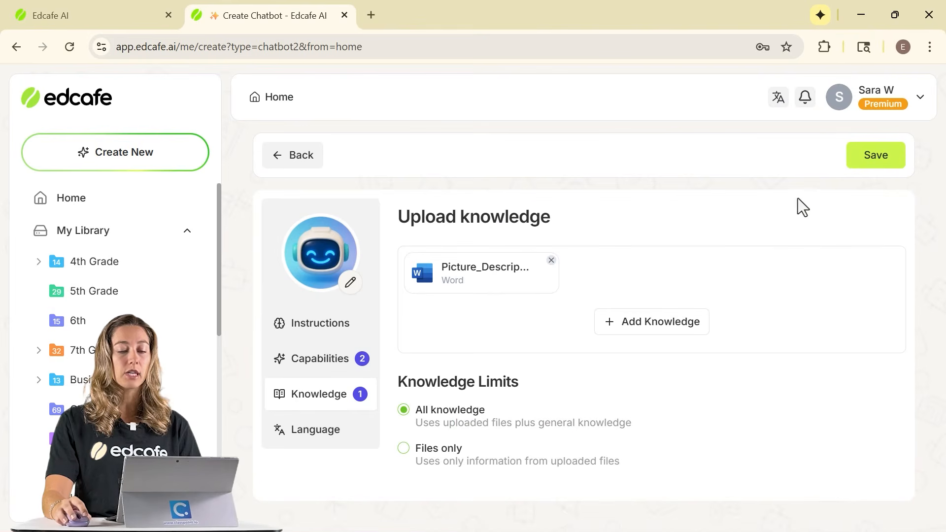
# Save the chatbot to the library with its edited greeting and attached rubric
pyautogui.click(861, 164)
pyautogui.click(605, 239)
pyautogui.click(593, 414)
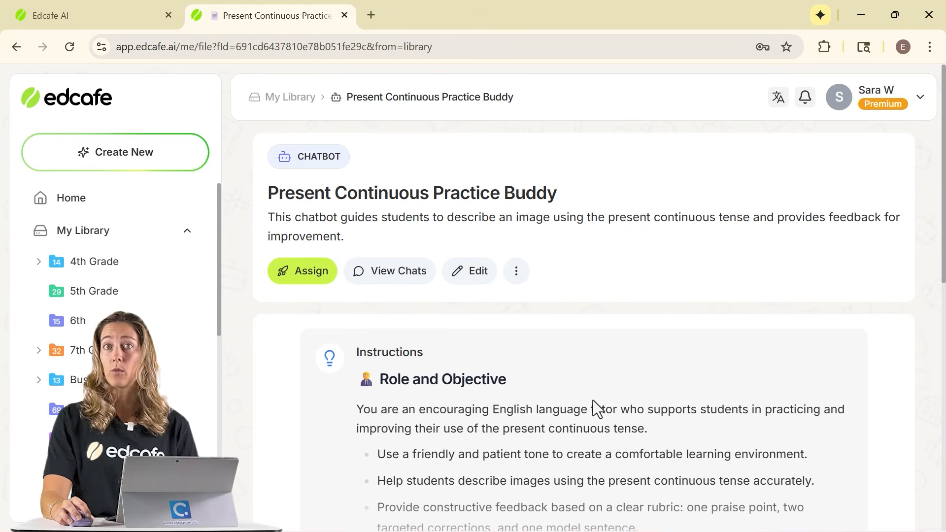
# Open the chatbot's test preview and start a chat, entering a student's name
pyautogui.scroll(-10, 593, 400)
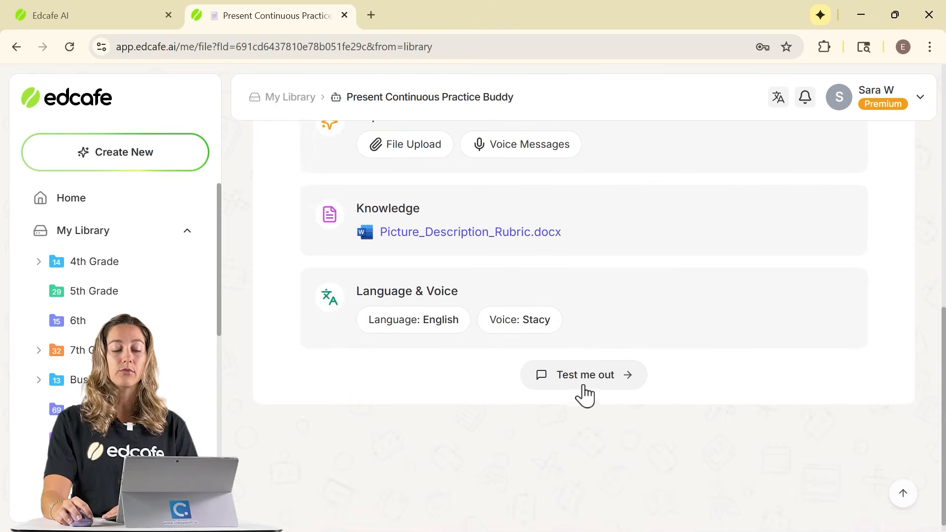
pyautogui.click(585, 394)
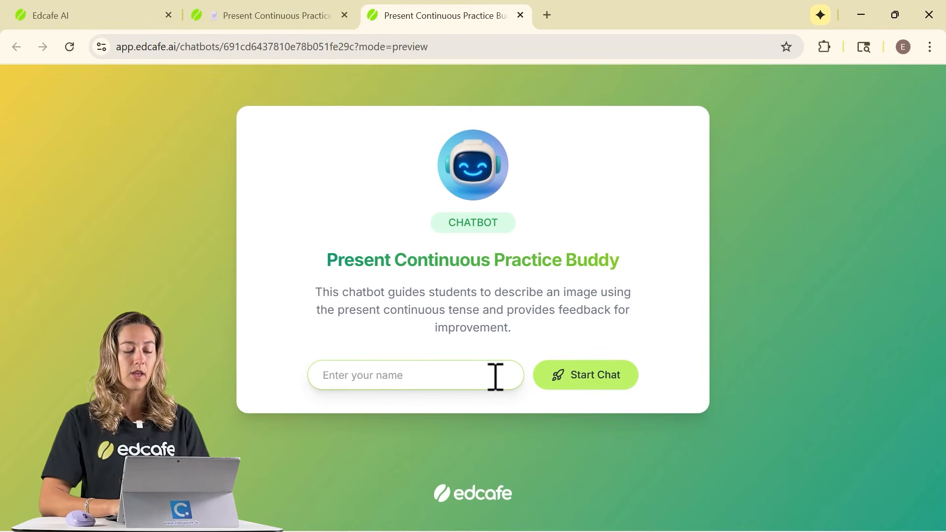
pyautogui.click(495, 377)
pyautogui.write('Tara')
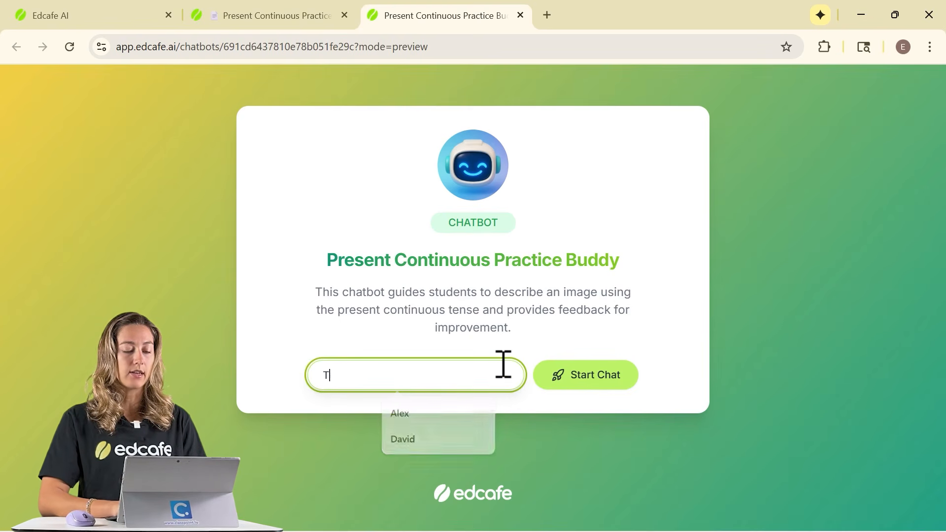
pyautogui.press('Return')
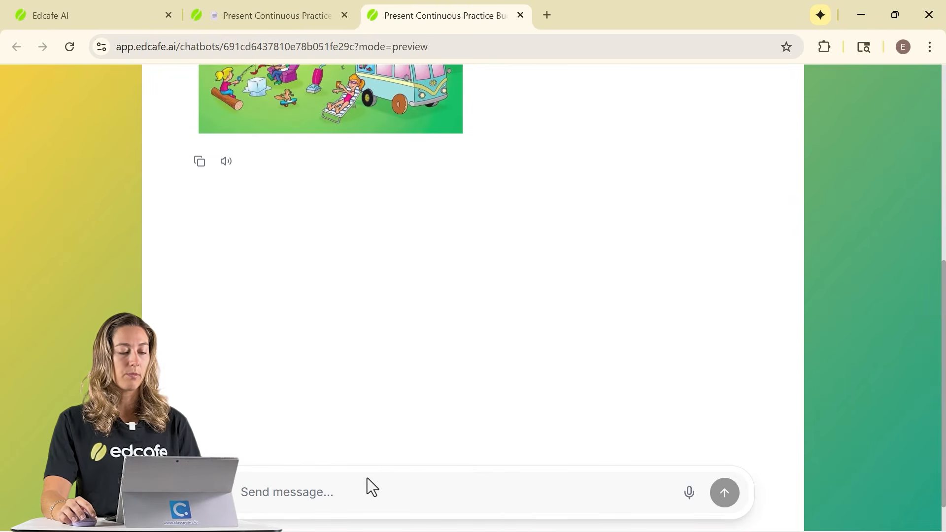
# Send the copied picture description, beginning "A family is eating at the table. A girl is fishing in the ice.", to the chatbot
pyautogui.press('super+v')
pyautogui.click(416, 392)
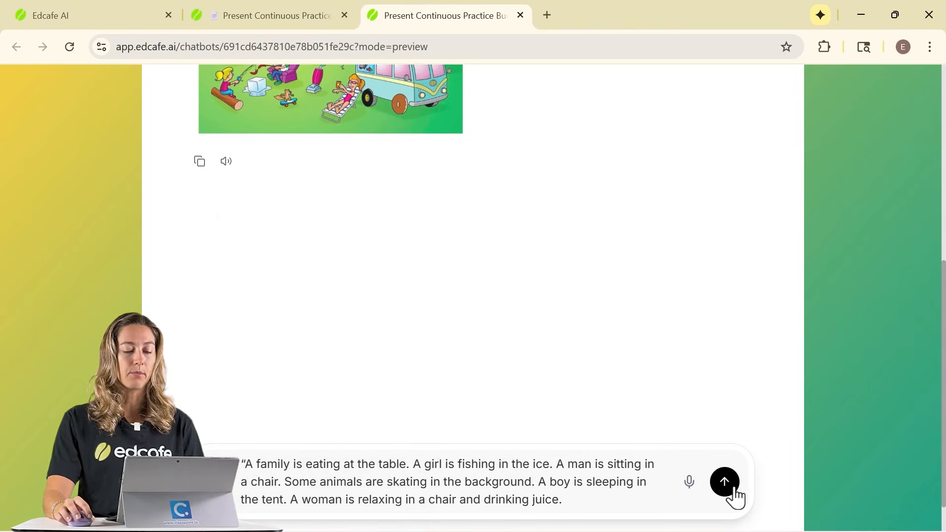
pyautogui.click(727, 485)
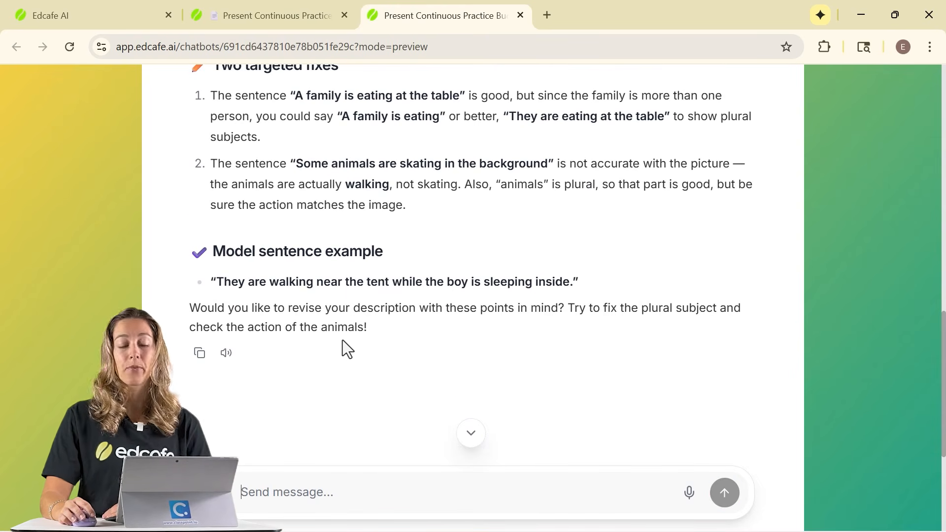
# Read the chatbot's feedback on the picture description and return to the chatbot's library page
pyautogui.scroll(1, 388, 347)
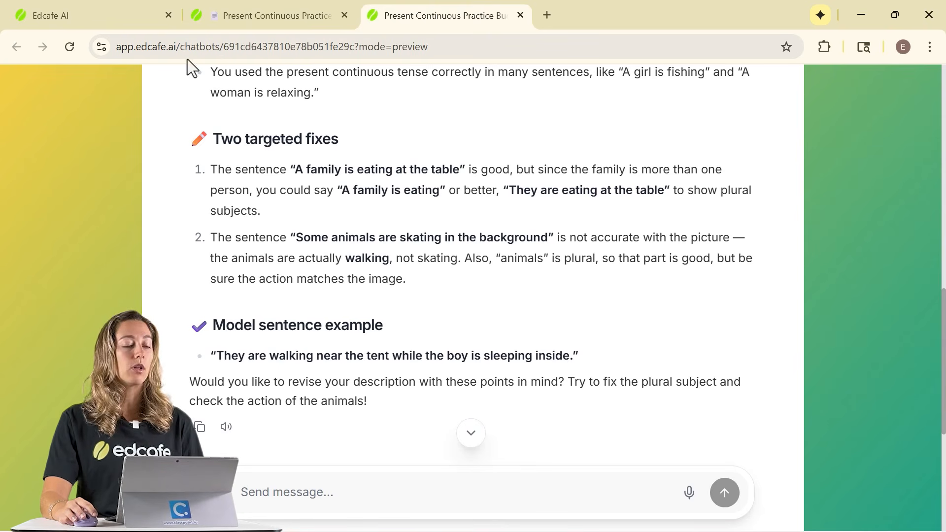
pyautogui.click(300, 16)
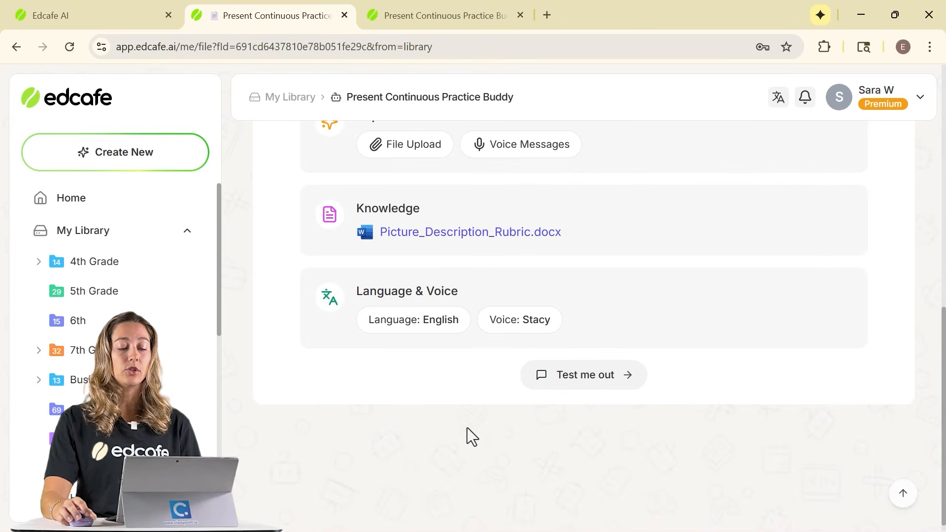
pyautogui.scroll(10, 498, 398)
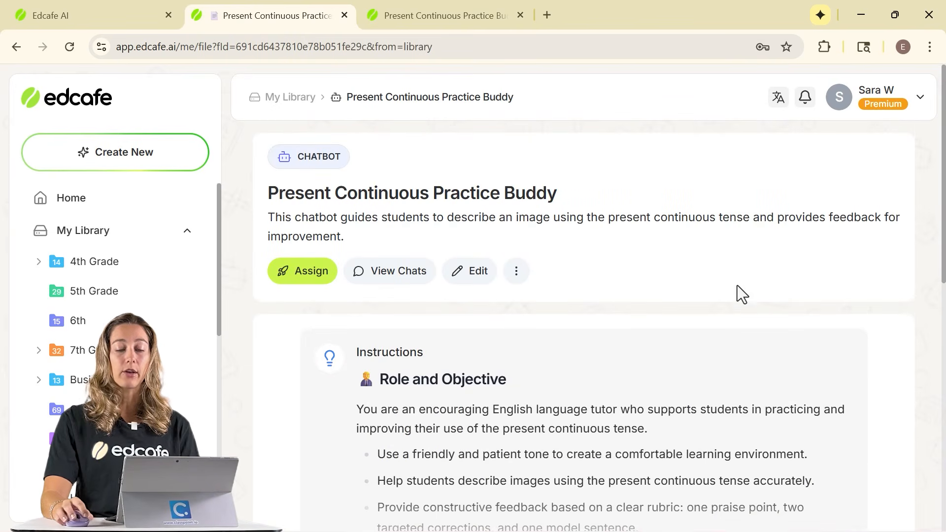
# Edit the chatbot's instructions to remove the bullet "One clear, well-formed model sentence demonstrating correct use" from the feedback requirements
pyautogui.click(479, 274)
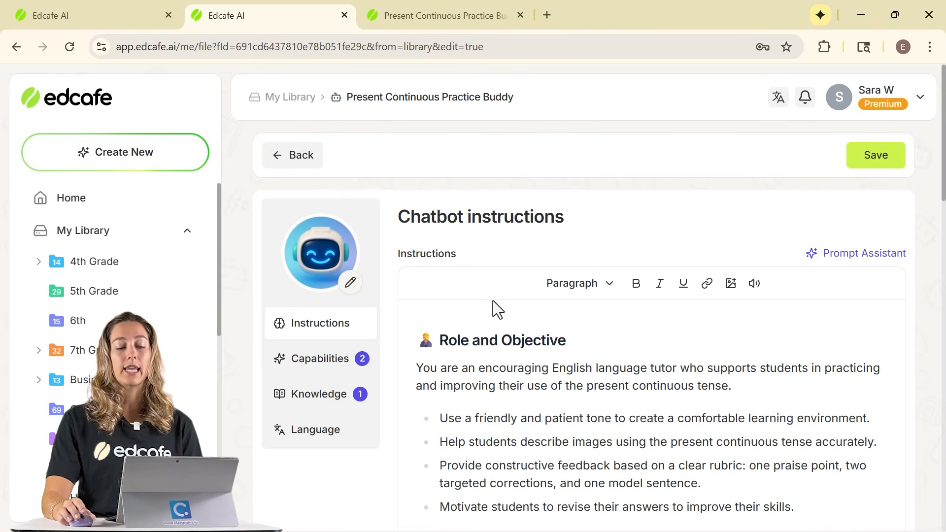
pyautogui.scroll(-10, 493, 301)
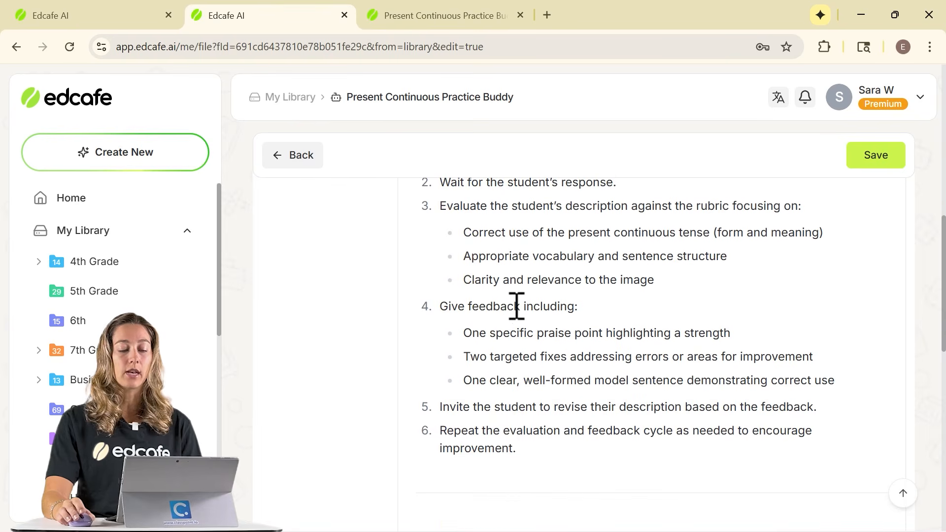
pyautogui.moveTo(463, 380); pyautogui.dragTo(848, 384)
pyautogui.press('BackSpace')
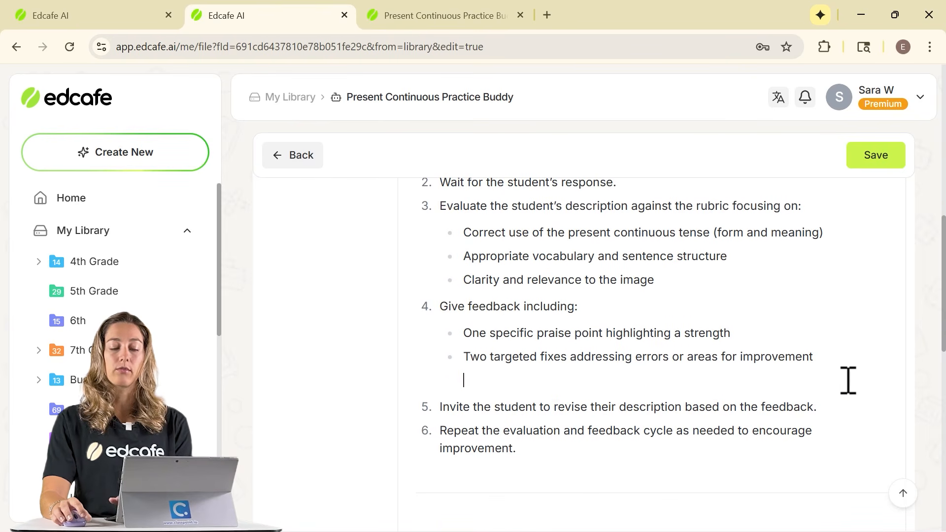
pyautogui.press('BackSpace')
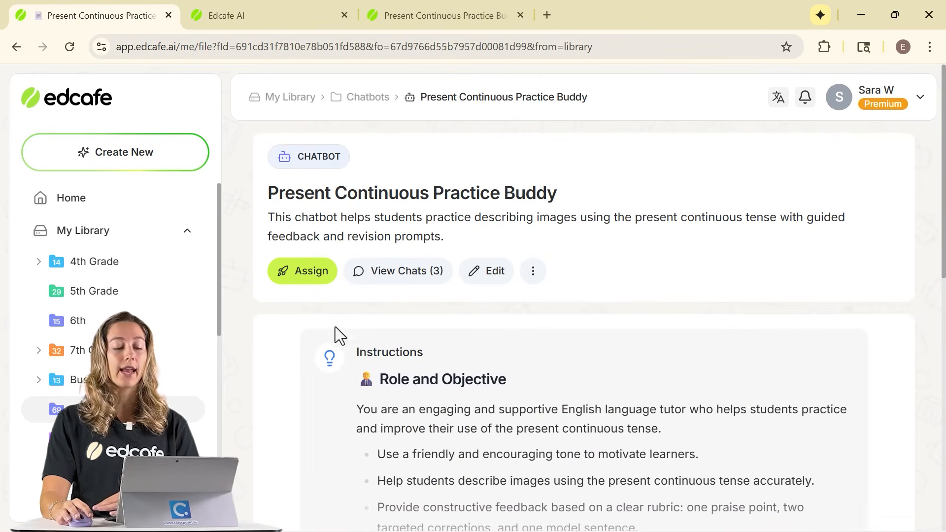
# Check the assign options of the Present Continuous Practice Buddy in the Chatbots folder and open the second listed student's chat history
pyautogui.click(305, 272)
pyautogui.click(635, 129)
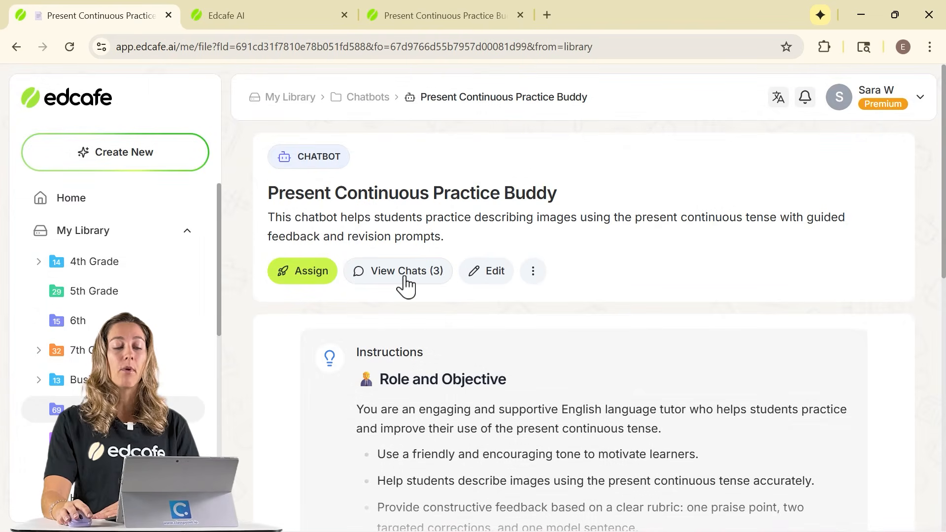
pyautogui.click(405, 277)
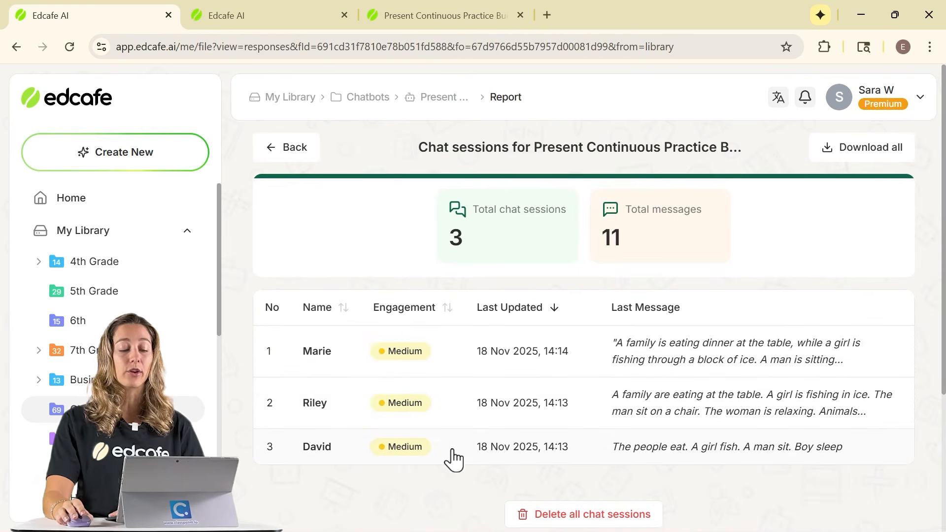
pyautogui.click(465, 403)
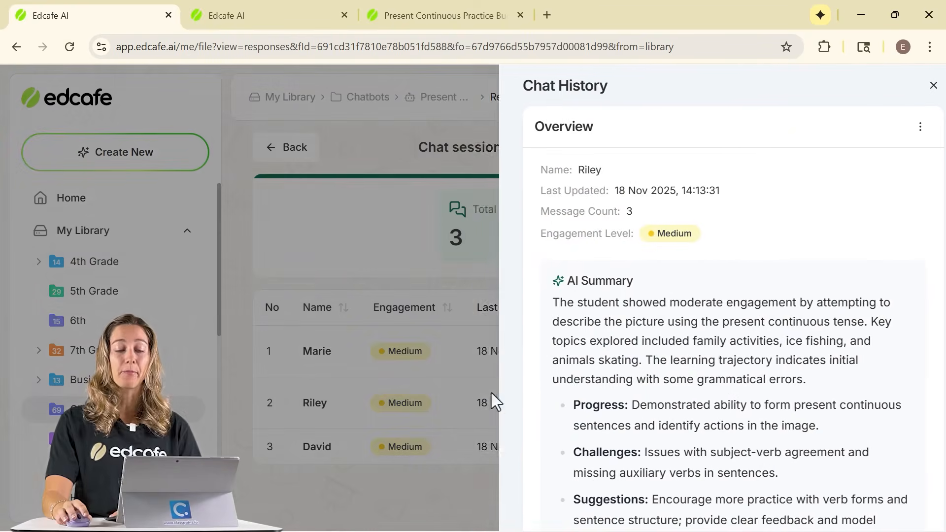